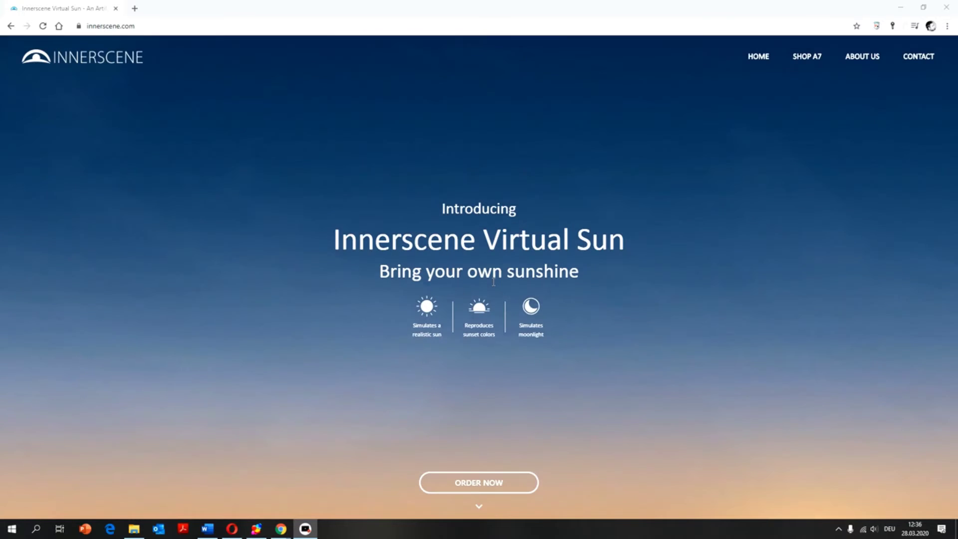
# Step: Look over the Innerscene home page and examine the photometric values in the A7-combined.ies text file
pyautogui.scroll(-2, 494, 285)
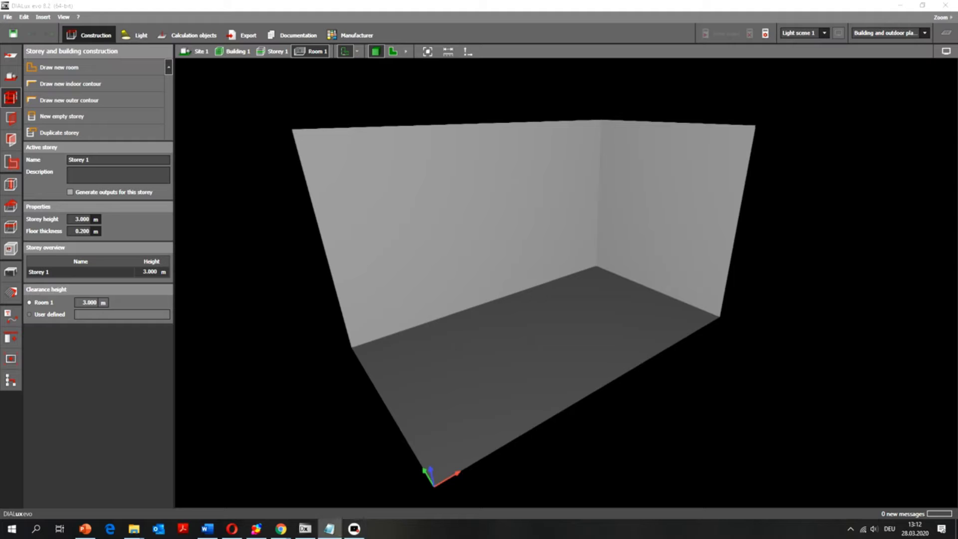
pyautogui.moveTo(957, 63); pyautogui.dragTo(697, 65)
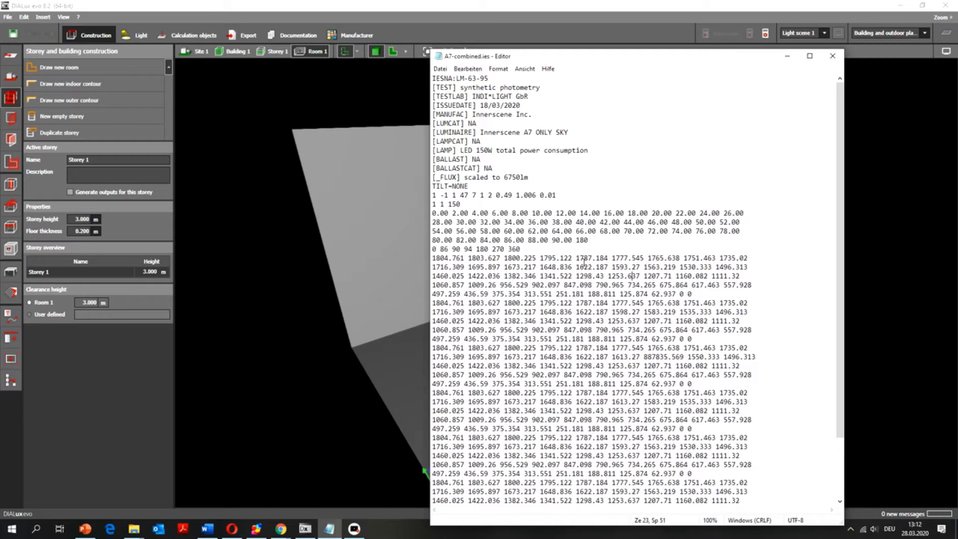
pyautogui.moveTo(434, 259); pyautogui.dragTo(739, 492)
pyautogui.moveTo(701, 56); pyautogui.dragTo(957, 200)
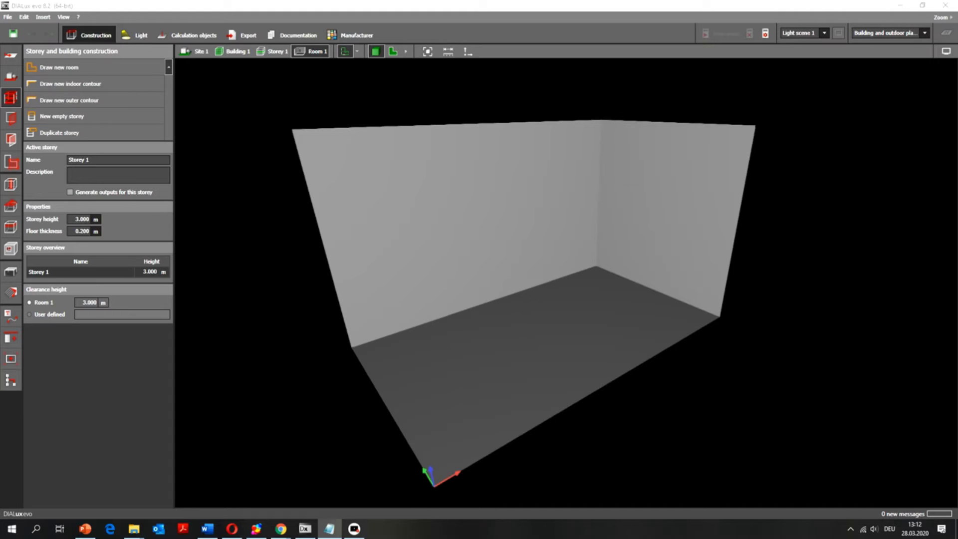
# Step: Place the combined Innerscene A7 luminaire in Room 1 in DIALux evo and move it to about X 1.566 m, Y 1.907 m
pyautogui.hotkey('alt', 'Tab')
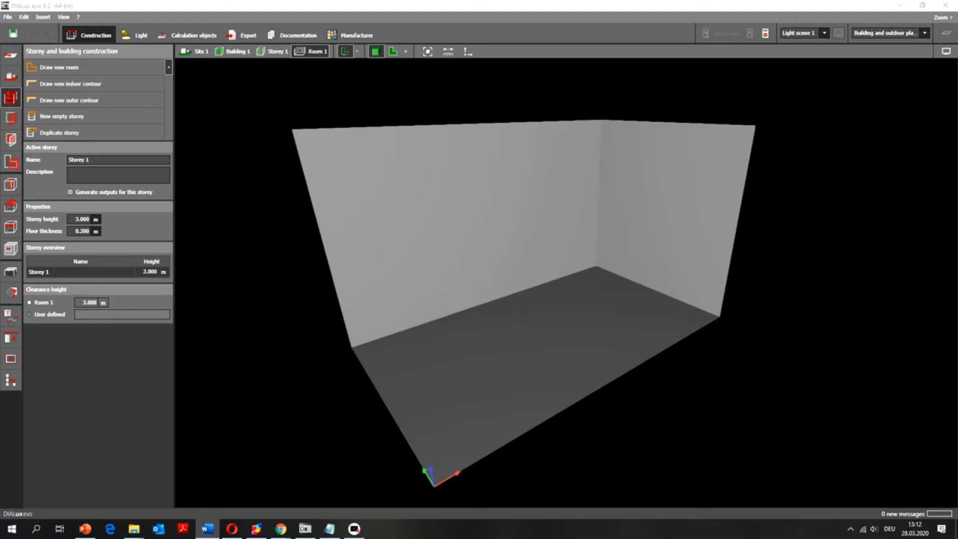
pyautogui.click(534, 150)
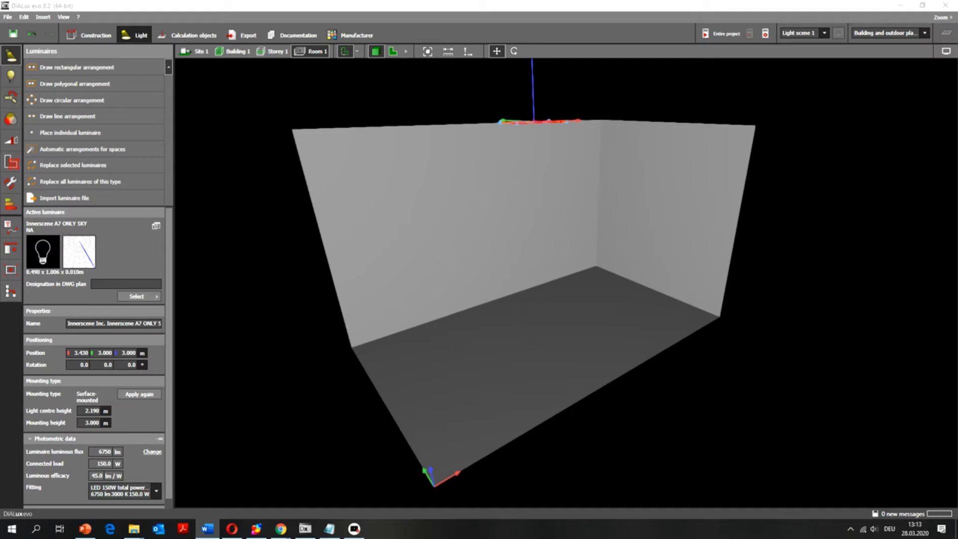
pyautogui.moveTo(831, 92); pyautogui.dragTo(592, 133)
pyautogui.moveTo(659, 69); pyautogui.dragTo(493, 158)
pyautogui.moveTo(505, 260); pyautogui.dragTo(515, 278, button='middle')
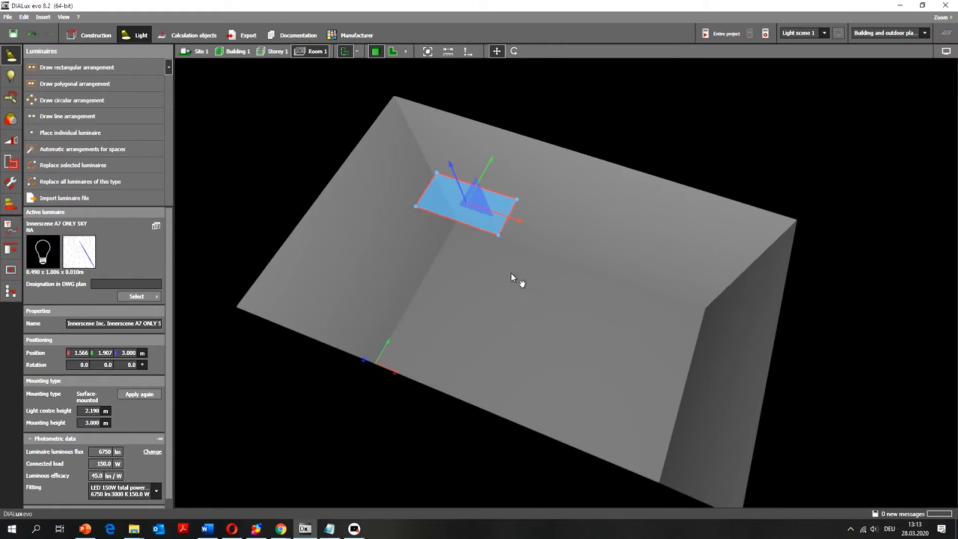
# Step: Display the light distribution curve of the ceiling luminaire in the 3D view of the room
pyautogui.click(946, 52)
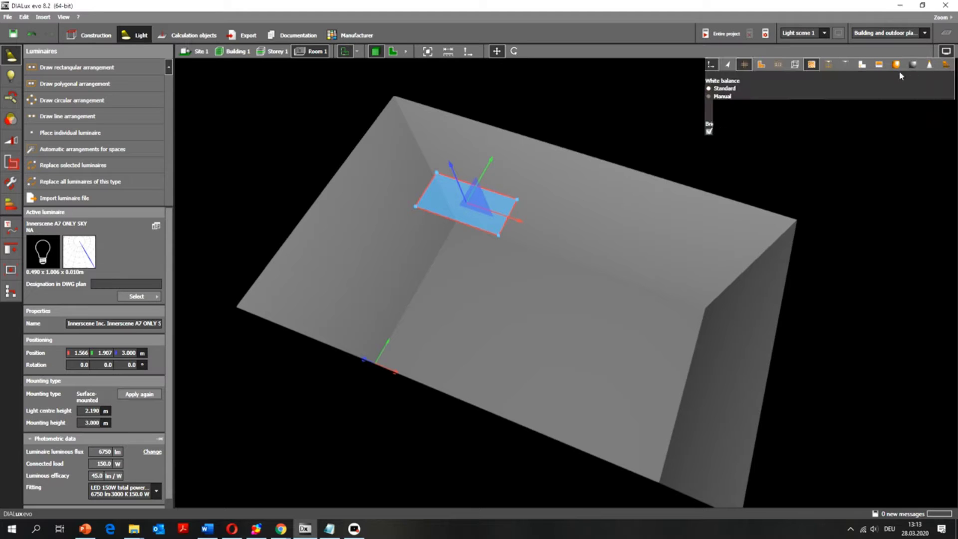
pyautogui.click(829, 66)
pyautogui.moveTo(554, 278); pyautogui.dragTo(614, 353, button='right')
pyautogui.scroll(5, 594, 334)
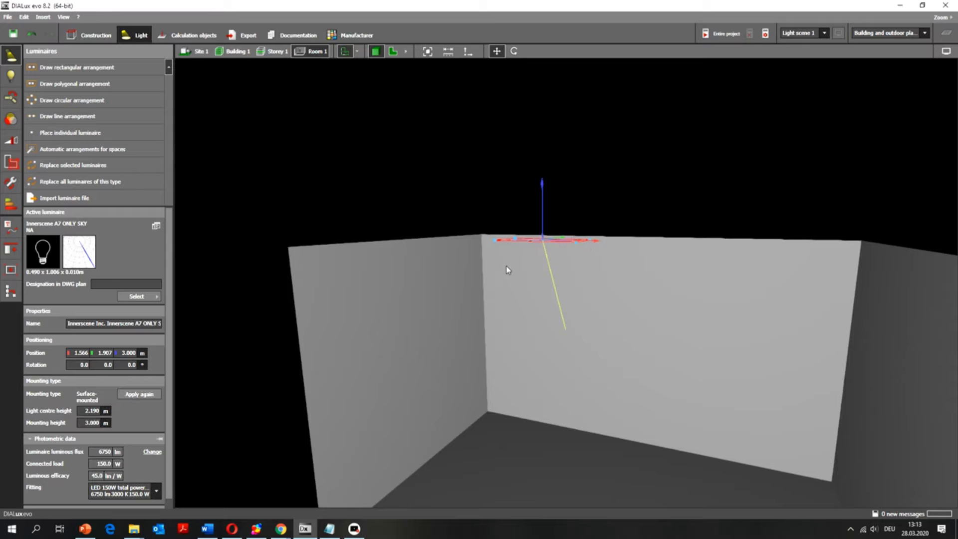
# Step: Rotate the ceiling luminaire to -90° about the vertical axis, aligning it straight in the floor plan
pyautogui.click(514, 52)
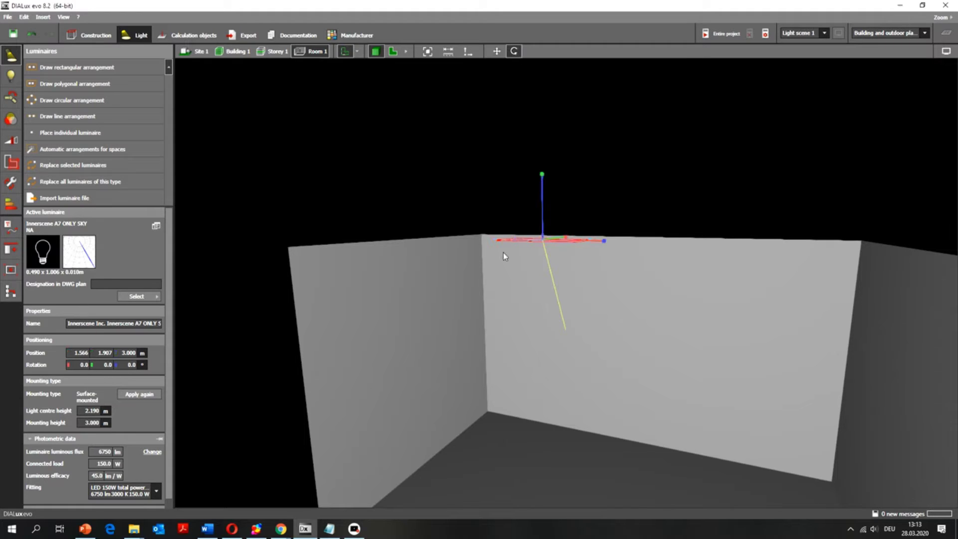
pyautogui.moveTo(564, 236); pyautogui.dragTo(447, 259)
pyautogui.click(393, 51)
pyautogui.moveTo(519, 324); pyautogui.dragTo(488, 322)
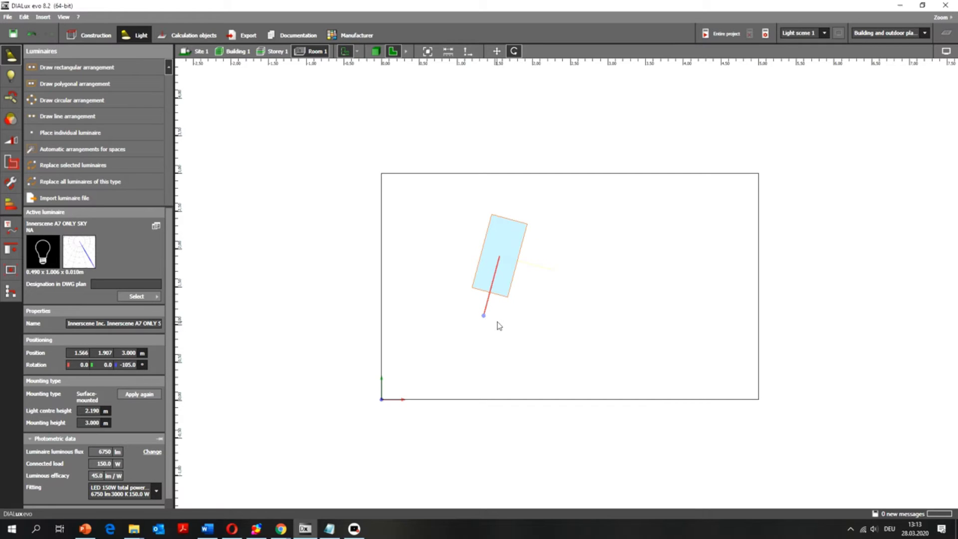
pyautogui.moveTo(505, 325); pyautogui.dragTo(507, 327)
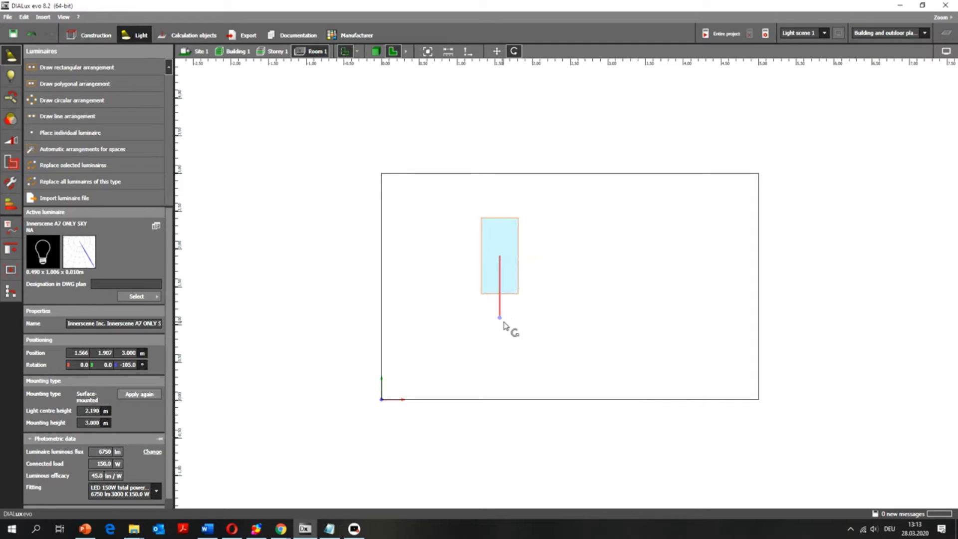
# Step: Move the luminaire along the X axis to about 3.4 m and check its beam direction in 3D
pyautogui.click(496, 51)
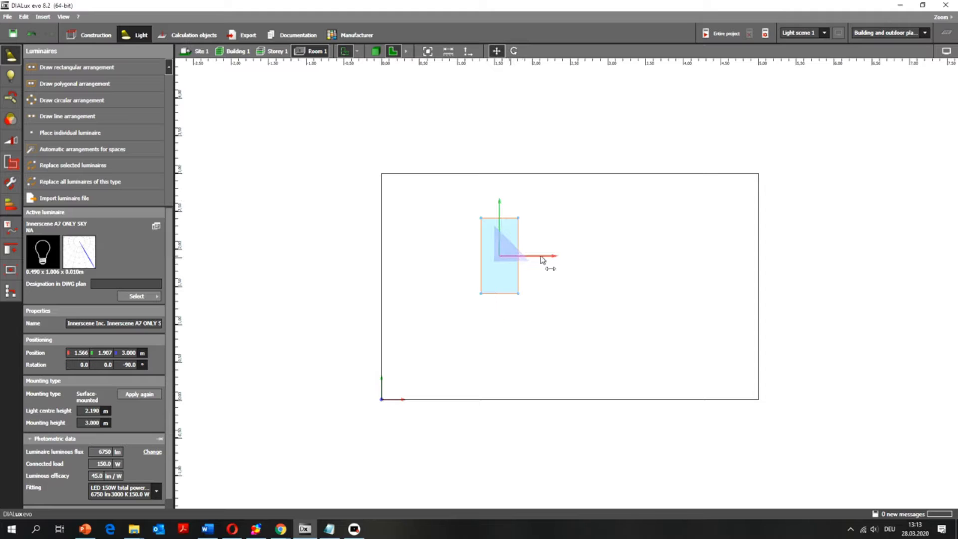
pyautogui.moveTo(698, 264)
pyautogui.mouseDown()
pyautogui.moveTo(722, 266)
pyautogui.moveTo(679, 267)
pyautogui.mouseUp()
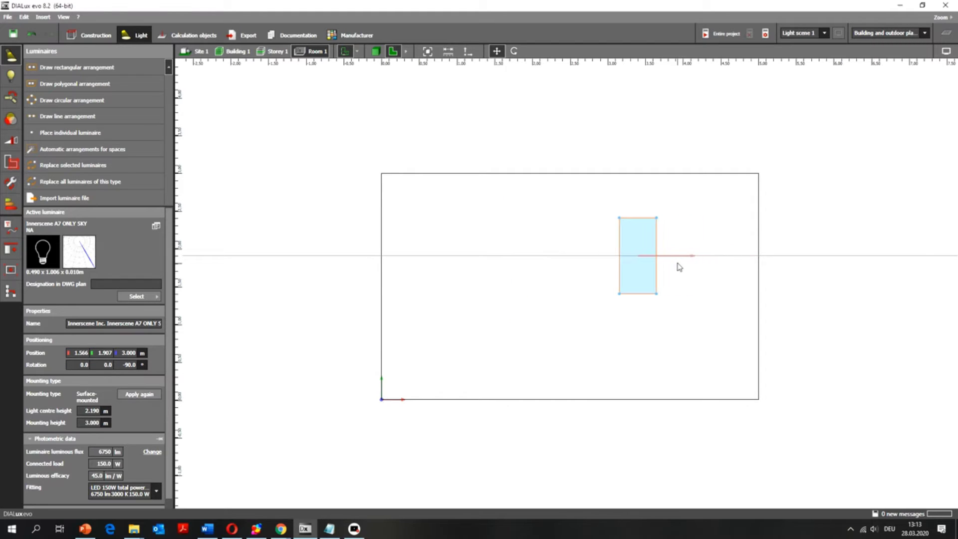
pyautogui.click(376, 50)
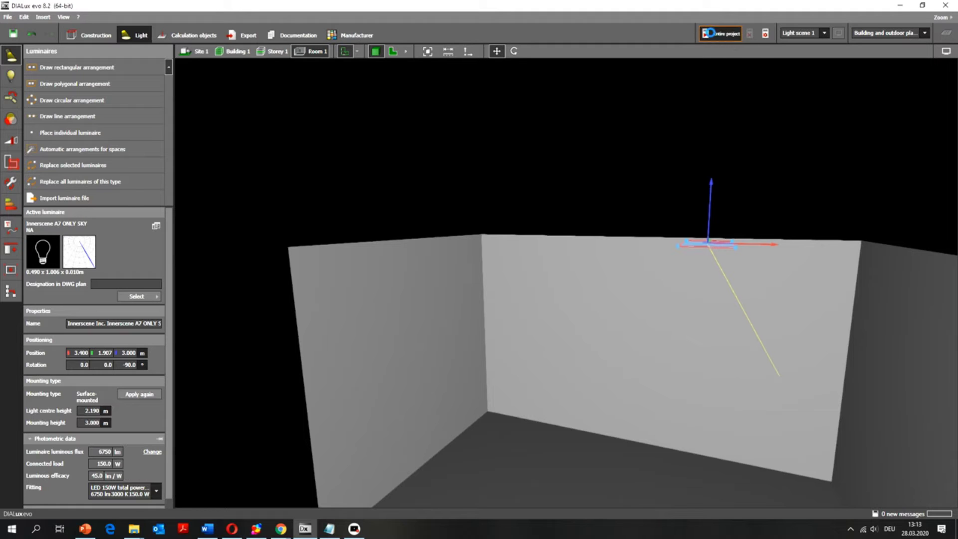
# Step: Calculate the entire project, hide the results overview and inspect the light patch on the end wall
pyautogui.click(709, 33)
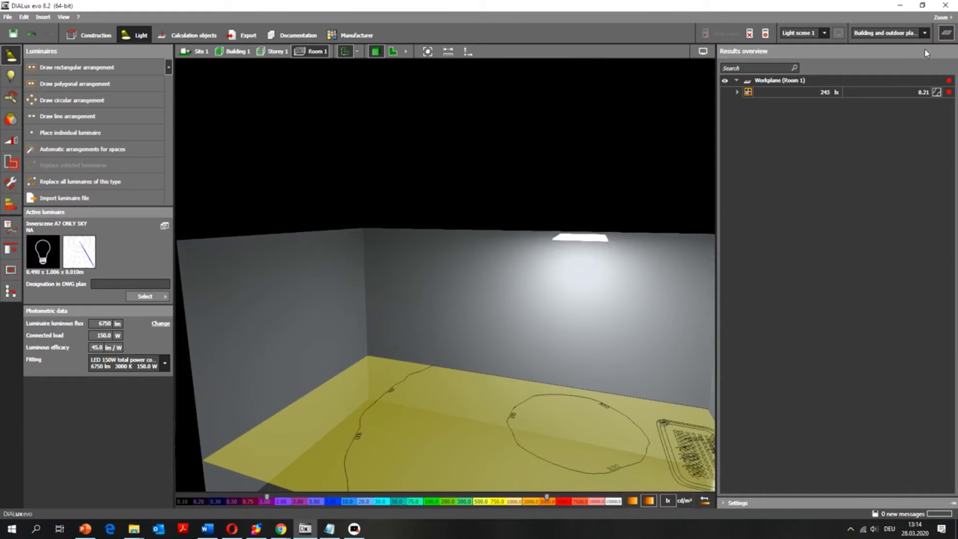
pyautogui.click(947, 33)
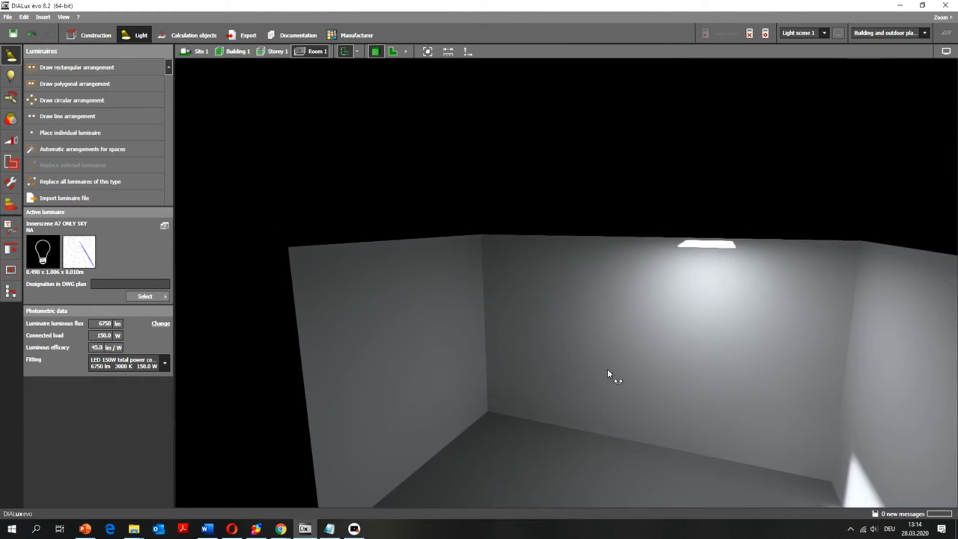
pyautogui.moveTo(608, 373); pyautogui.dragTo(529, 398)
pyautogui.moveTo(658, 391); pyautogui.dragTo(658, 379)
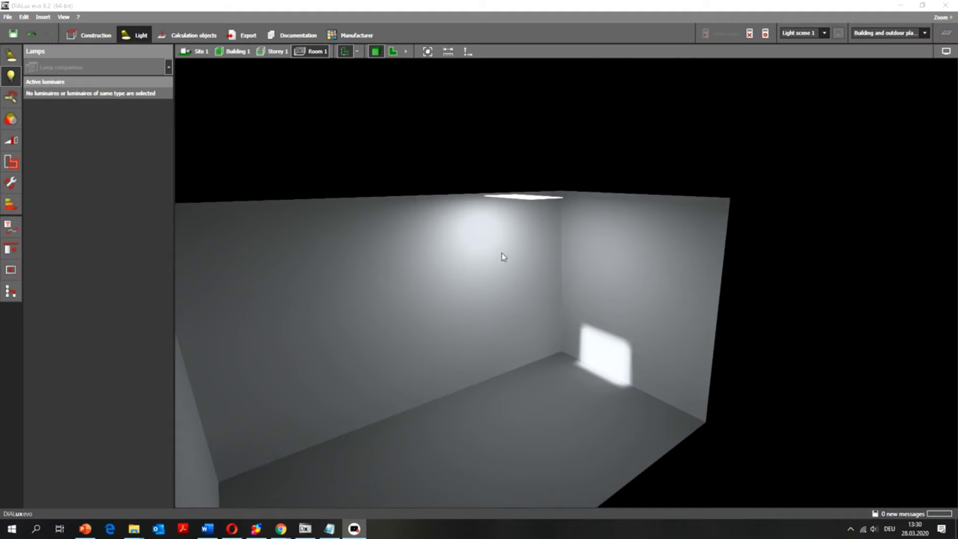
# Step: Examine the ceiling luminaire's lamp colour data and the available spectrum types, leaving the spectrum as it is
pyautogui.moveTo(568, 367)
pyautogui.moveTo(627, 376)
pyautogui.click(532, 202)
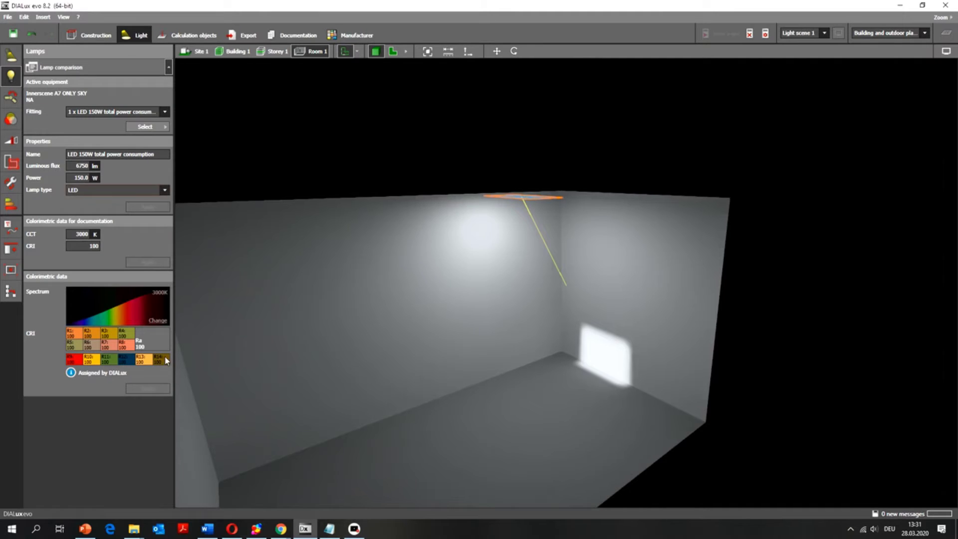
pyautogui.click(158, 323)
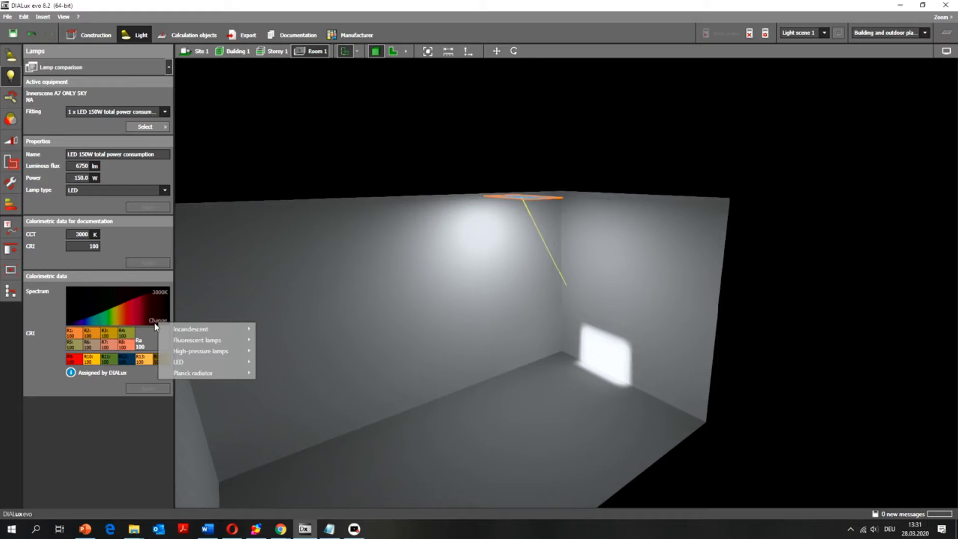
pyautogui.click(480, 258)
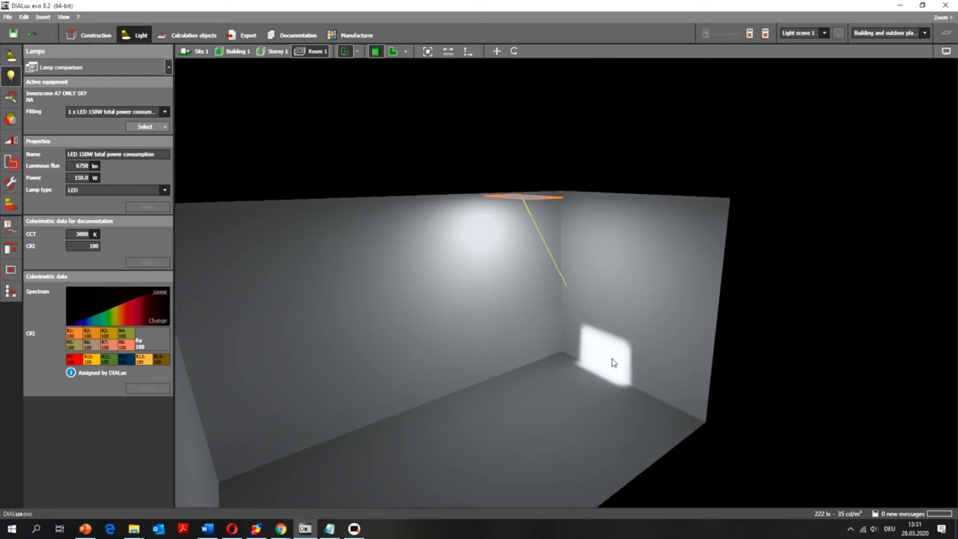
pyautogui.click(471, 247)
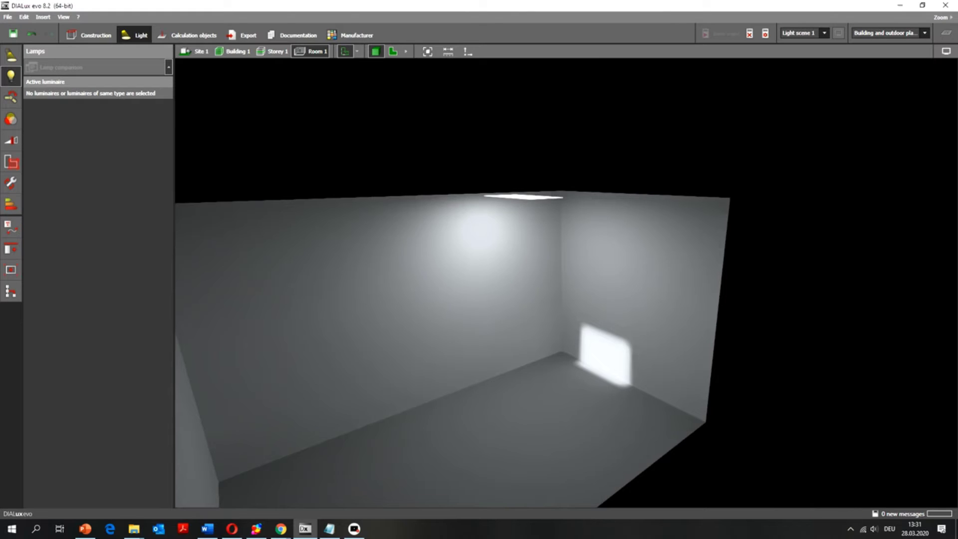
# Step: Add luminaires from A7-SKY.ldt and A7-SUN.ldt in the photometrics LDT folder to Room 1, accepting that the results become invalid
pyautogui.hotkey('alt', 'Tab')
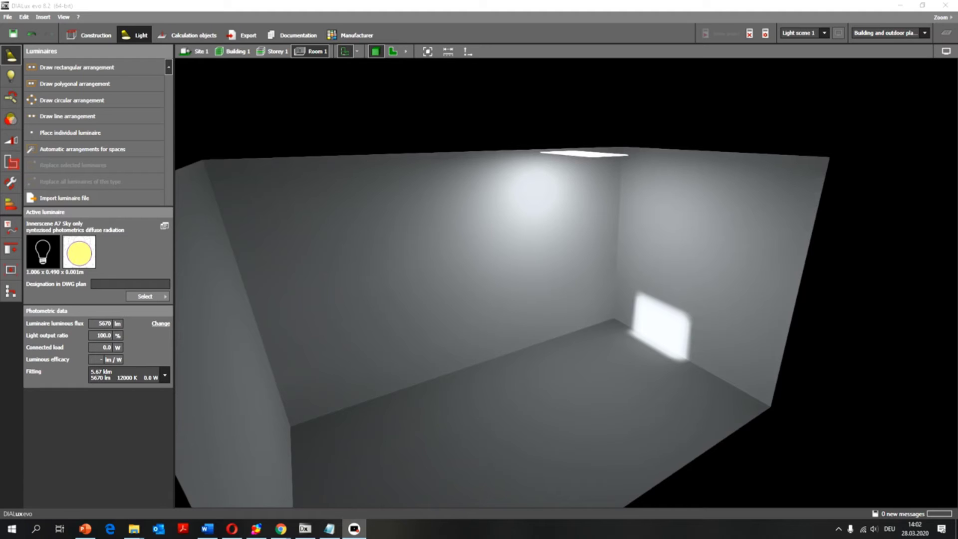
pyautogui.hotkey('alt', 'Tab')
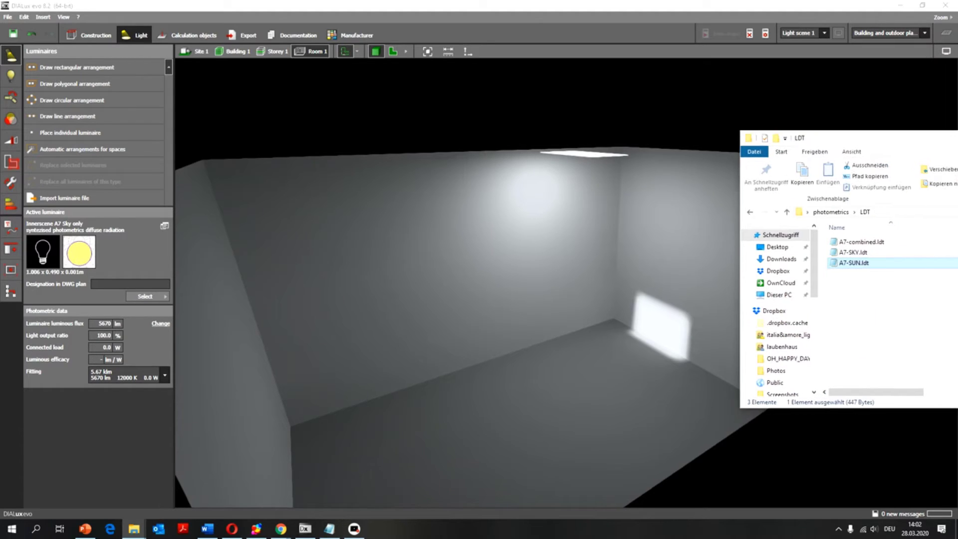
pyautogui.moveTo(852, 252); pyautogui.dragTo(400, 179)
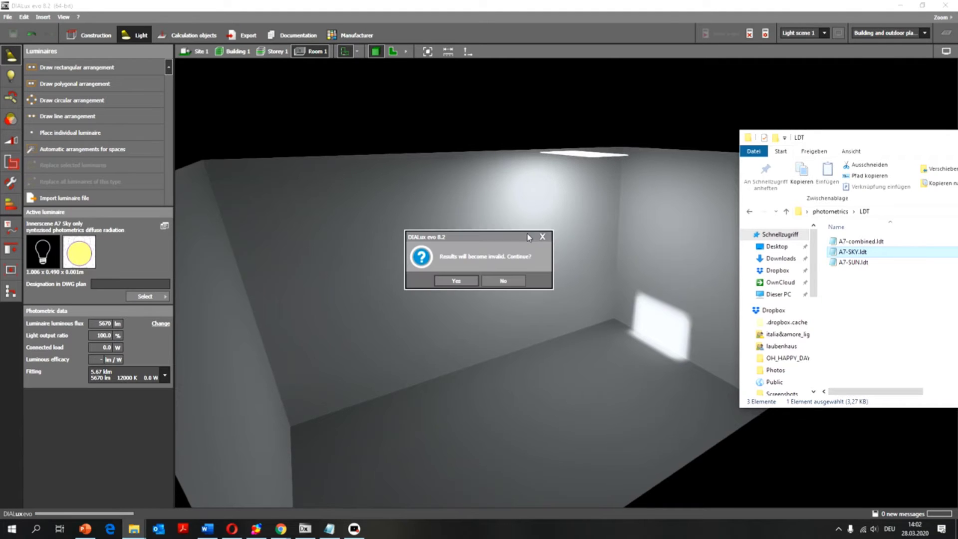
pyautogui.click(455, 280)
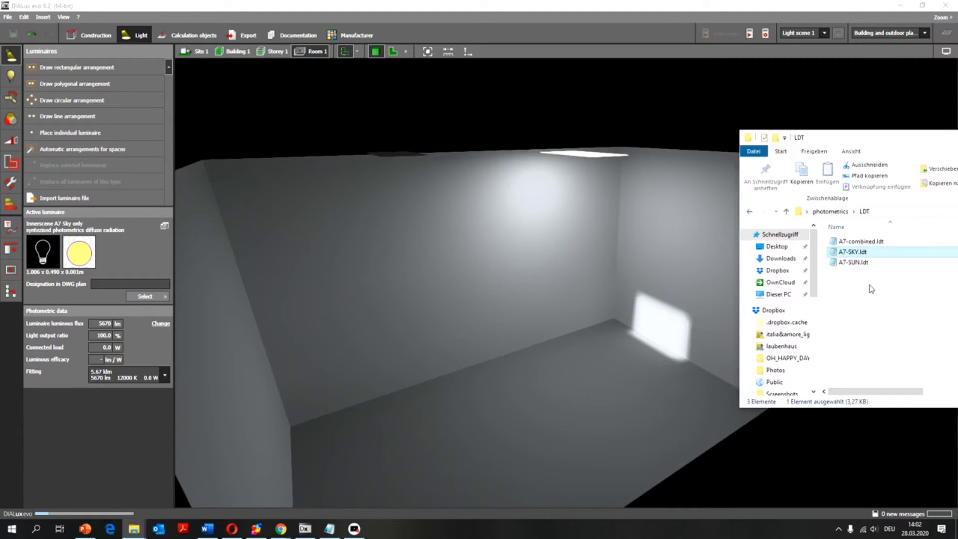
pyautogui.hotkey('alt', 'Tab')
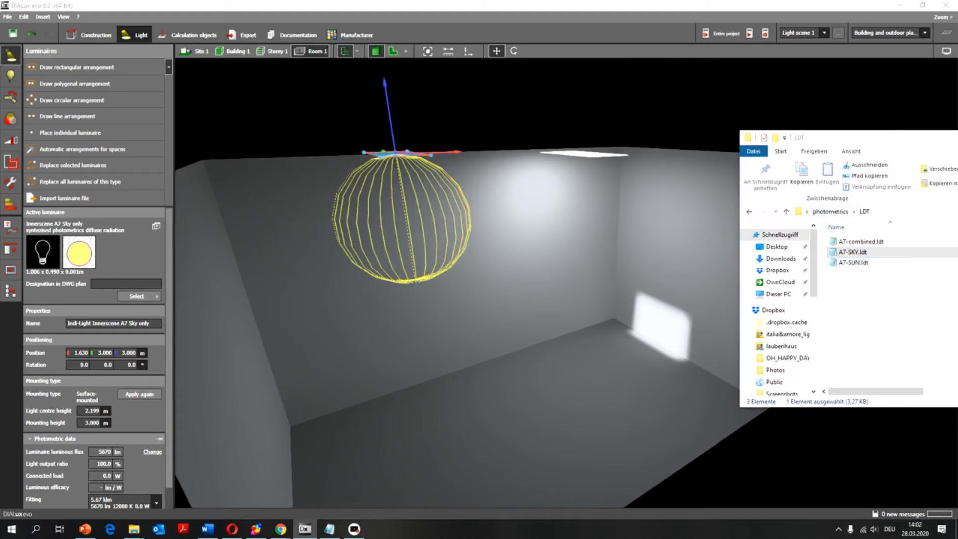
pyautogui.moveTo(854, 262); pyautogui.dragTo(500, 220)
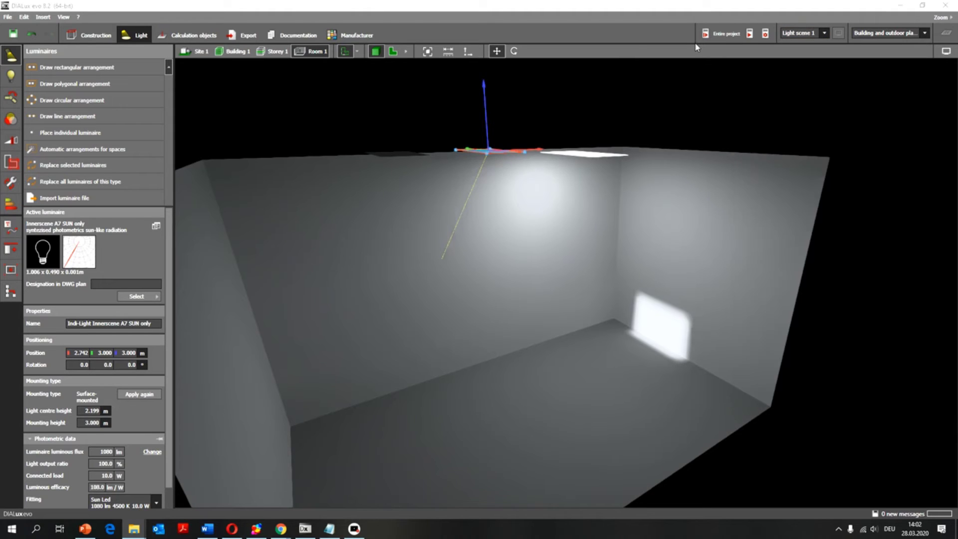
# Step: Move the sky and sun luminaires in the floor plan onto the same spot, at about X 1.385 m, Y 1.881 m
pyautogui.click(393, 51)
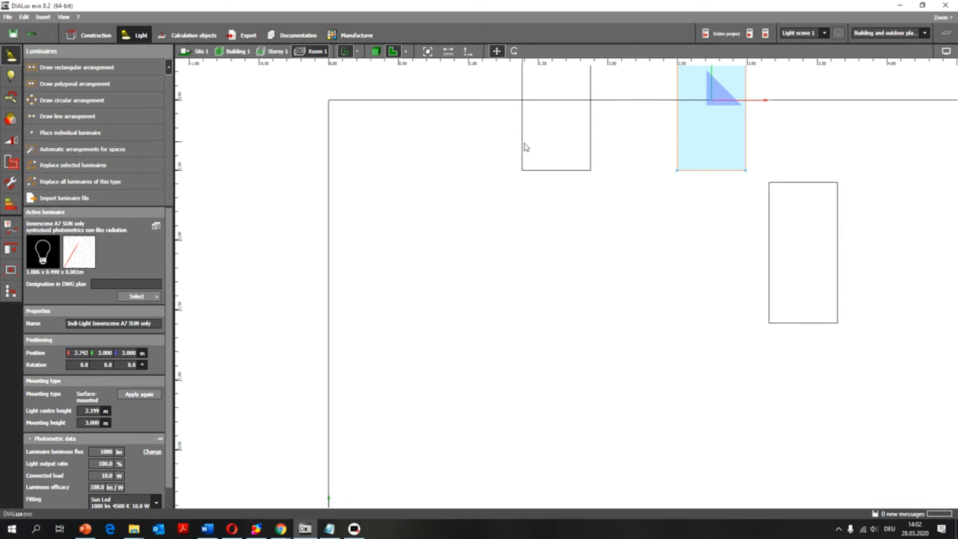
pyautogui.click(551, 148)
pyautogui.click(496, 51)
pyautogui.moveTo(559, 83); pyautogui.dragTo(518, 233)
pyautogui.click(678, 150)
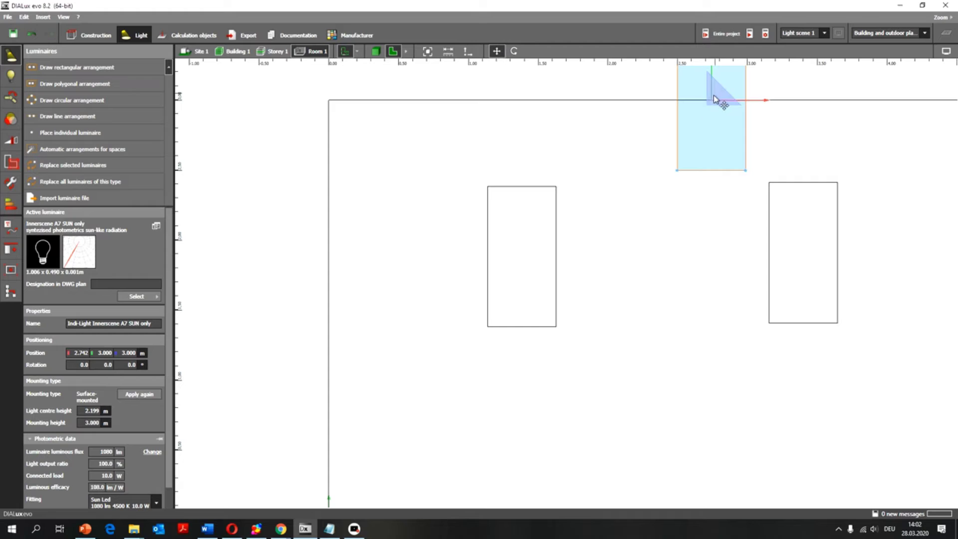
pyautogui.moveTo(713, 95); pyautogui.dragTo(526, 256)
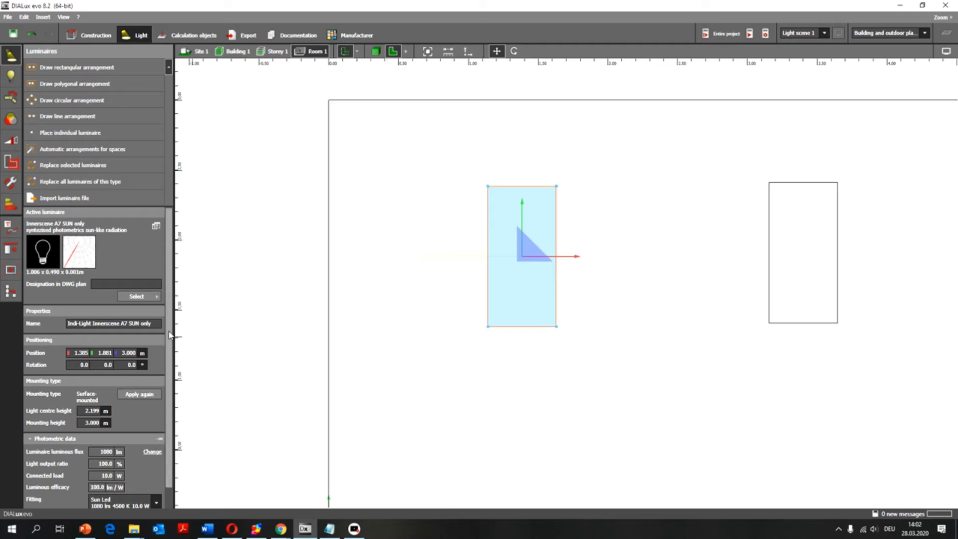
# Step: Set the sun luminaire's position to X 1.5 m and Y 1.8 m
pyautogui.scroll(-1, 170, 335)
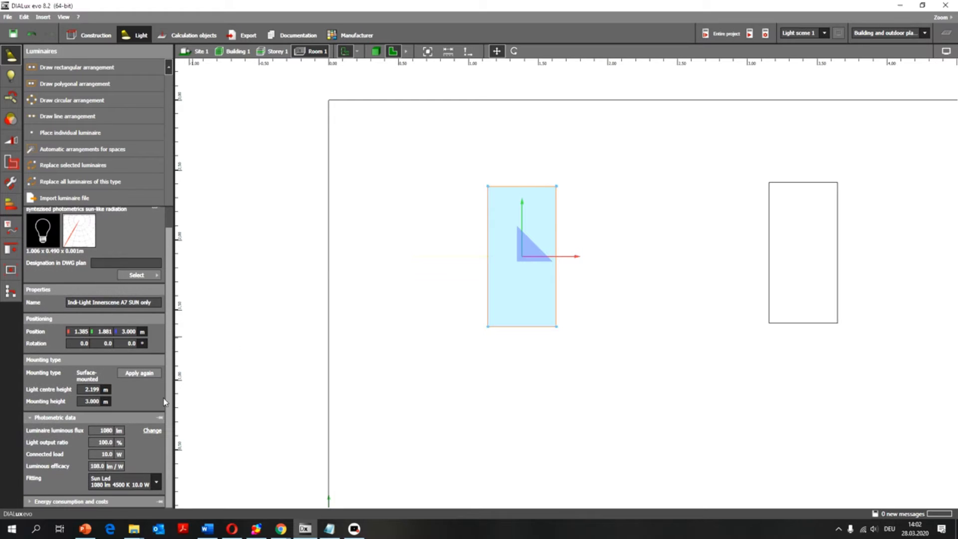
pyautogui.click(81, 331)
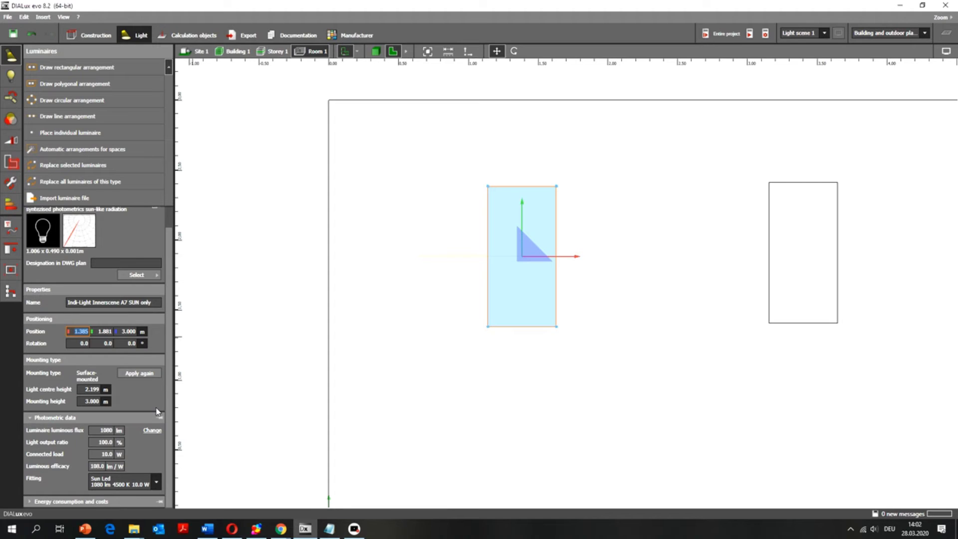
pyautogui.write('1.5')
pyautogui.press('Tab')
pyautogui.write('1.8')
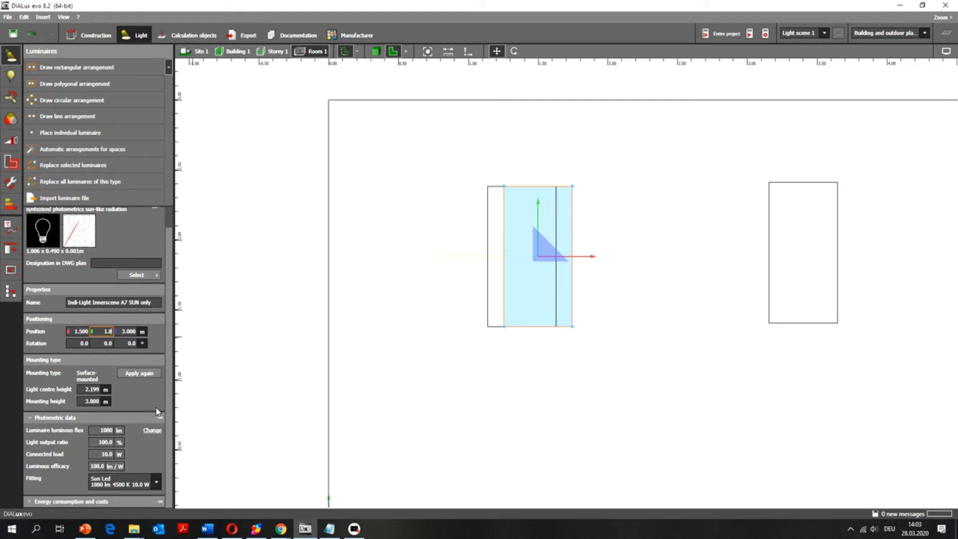
pyautogui.press('Tab')
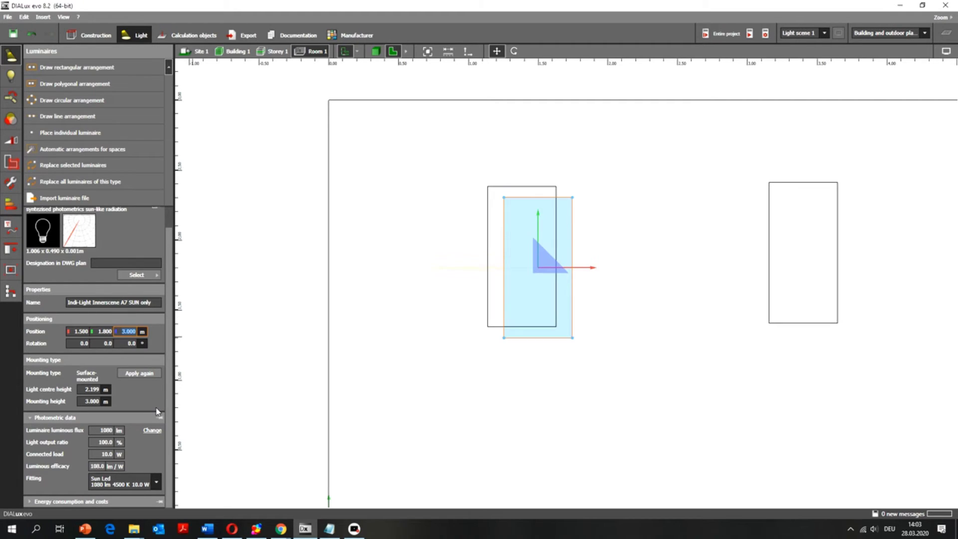
# Step: Set the sky luminaire's position to X 1.5 m and Y 1.8 m
pyautogui.click(495, 220)
pyautogui.click(70, 331)
pyautogui.write('1.5')
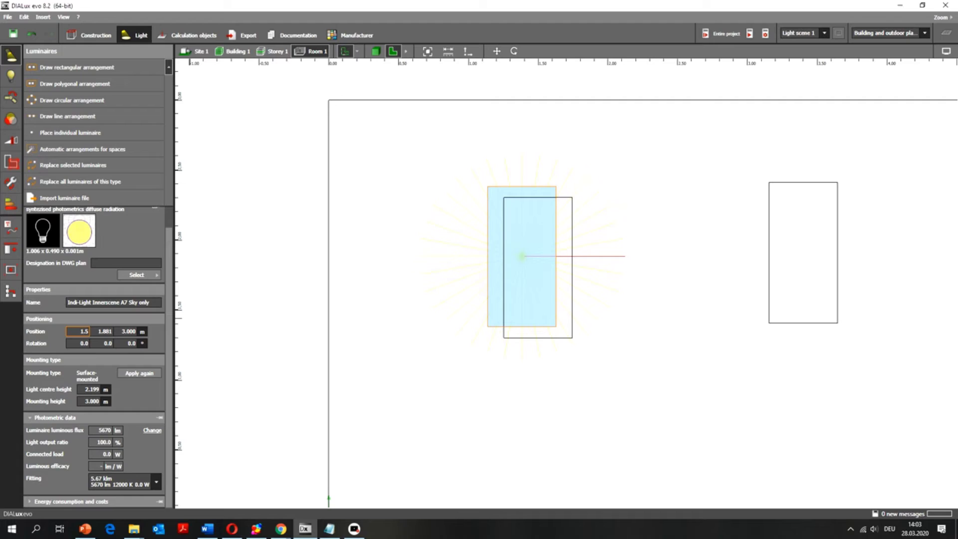
pyautogui.press('Tab')
pyautogui.write('1.8')
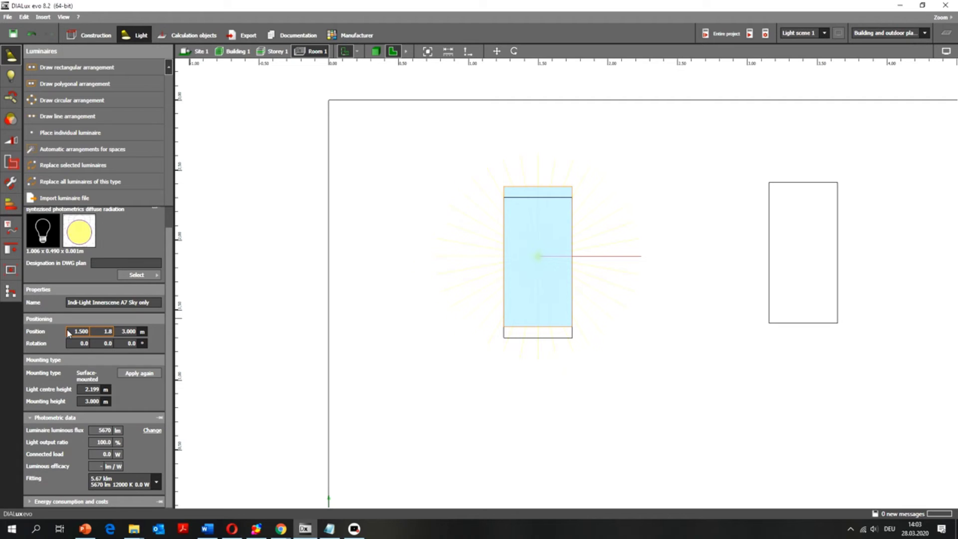
pyautogui.press('Tab')
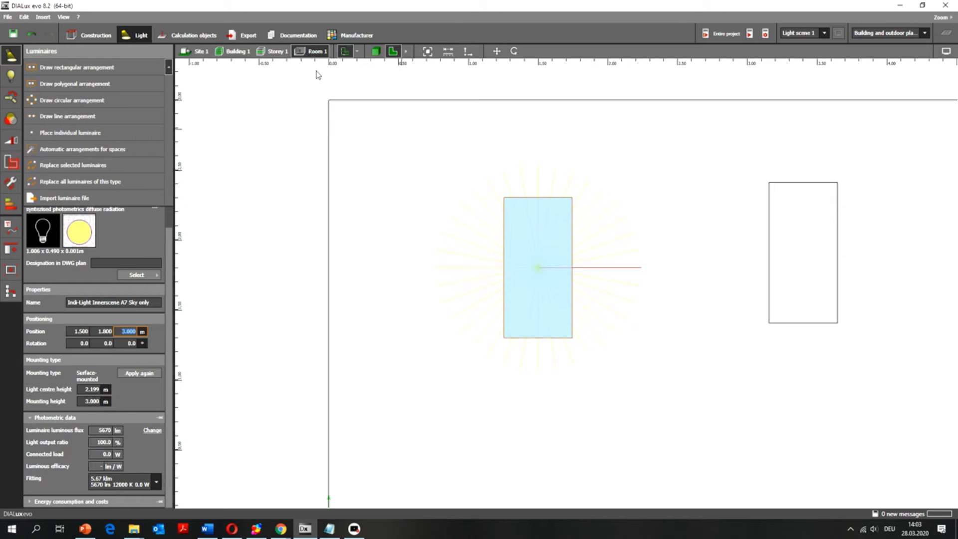
# Step: Calculate the entire project with Room 1 shown in 3D, and hide the results overview to view the lit room
pyautogui.click(376, 52)
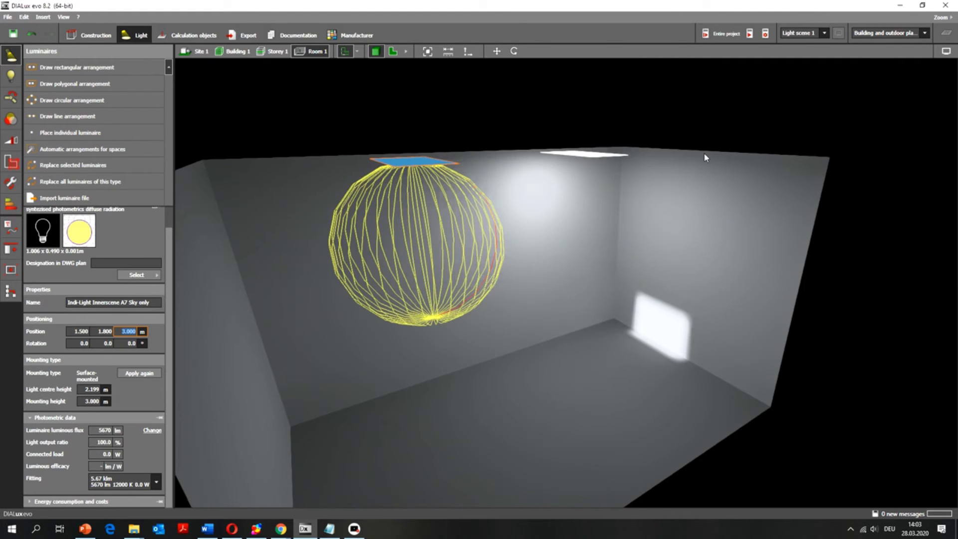
pyautogui.click(732, 105)
pyautogui.click(724, 34)
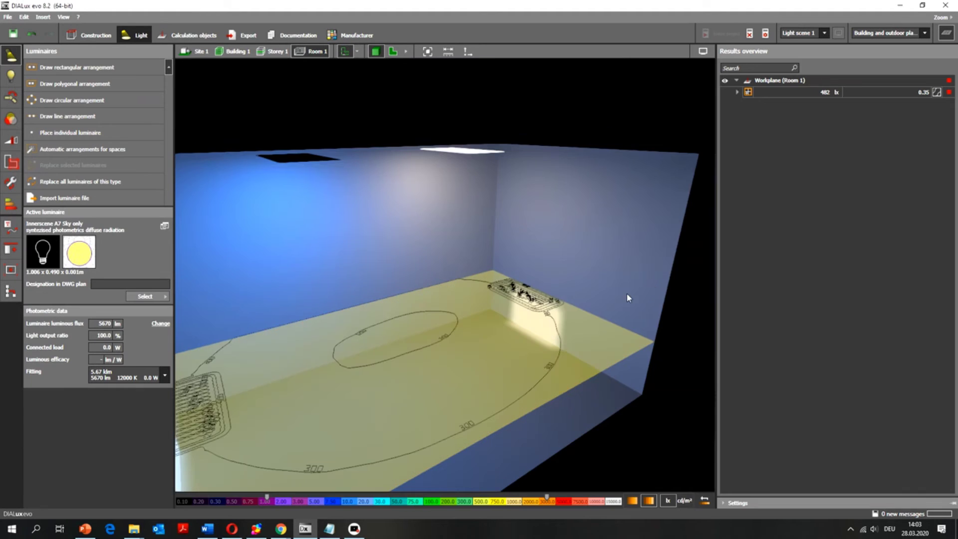
pyautogui.moveTo(627, 295); pyautogui.dragTo(575, 306)
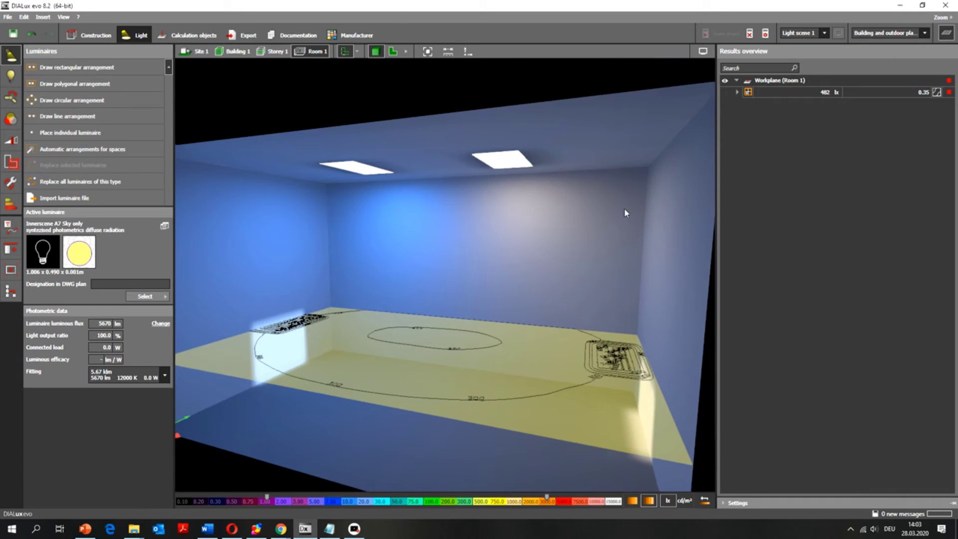
pyautogui.click(946, 34)
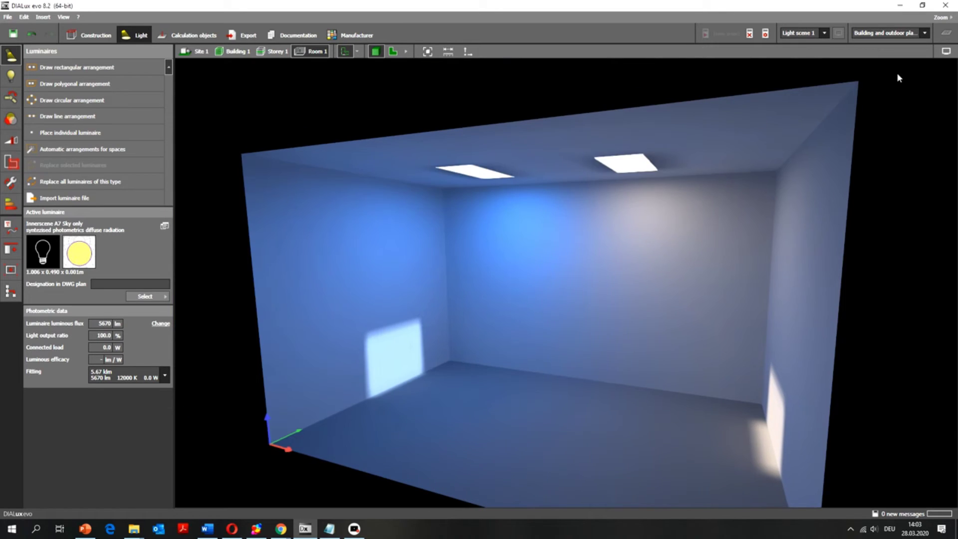
# Step: Switch the 3D view's white balance to manual and open its colour temperature value for editing
pyautogui.click(945, 51)
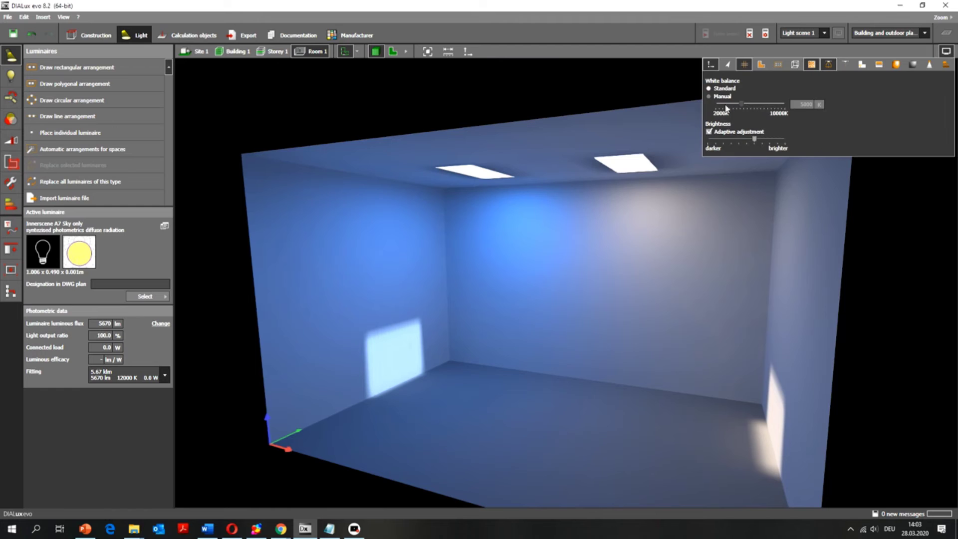
pyautogui.click(709, 97)
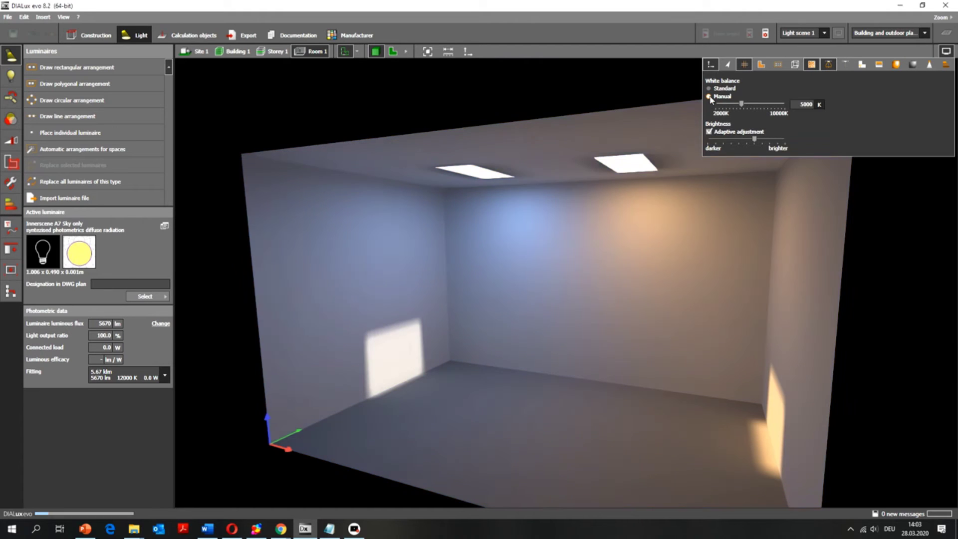
pyautogui.doubleClick(806, 105)
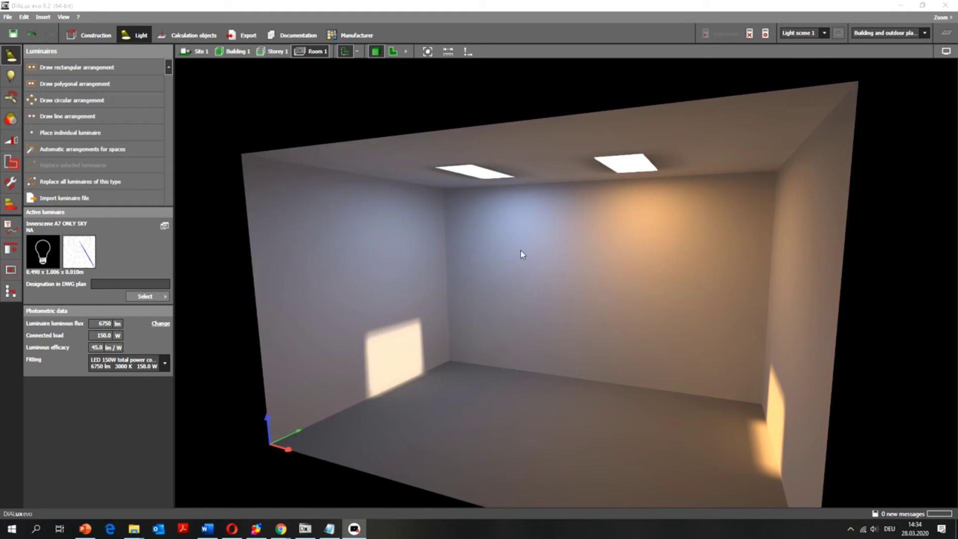
# Step: Examine the sky luminaire's lamp data, including the available spectrum types and the luminous flux, leaving all of it as it is
pyautogui.moveTo(506, 228)
pyautogui.click(10, 77)
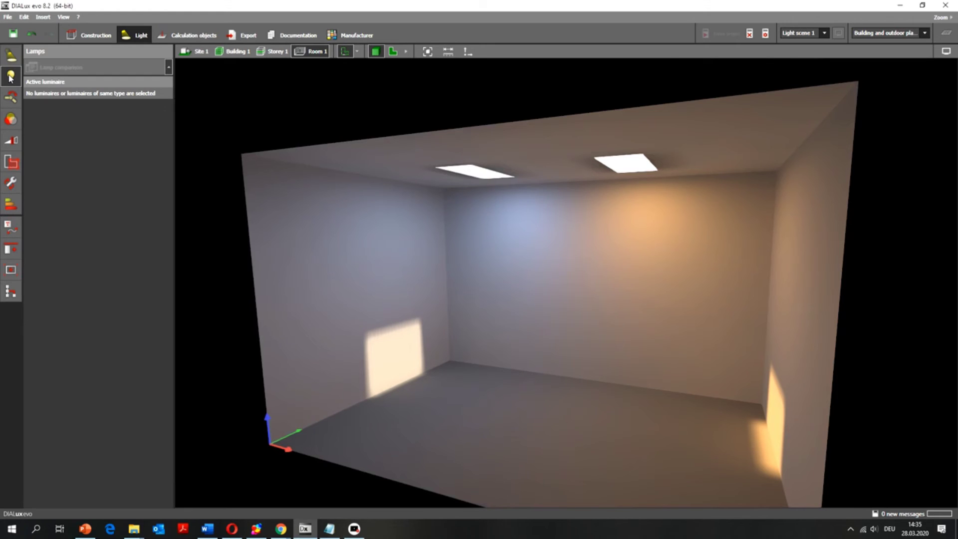
pyautogui.click(476, 174)
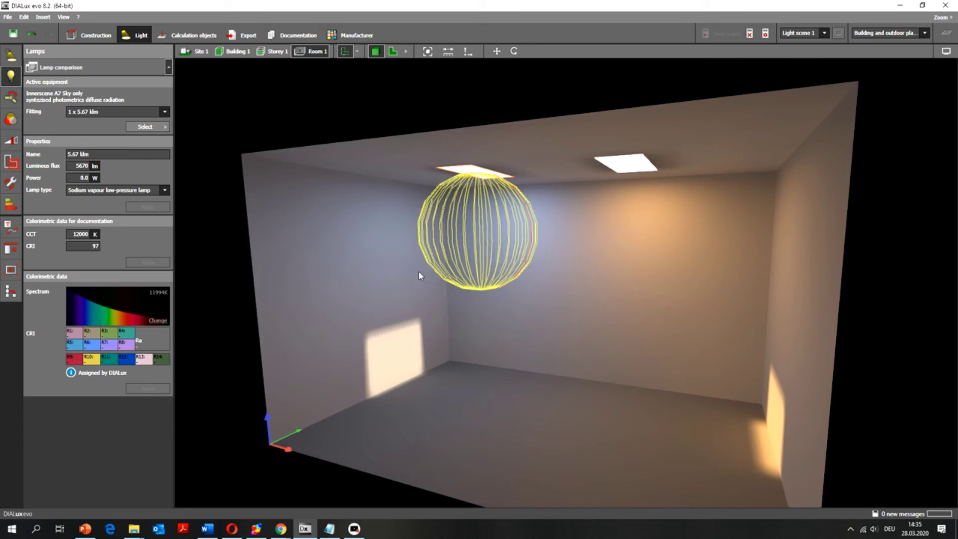
pyautogui.click(157, 323)
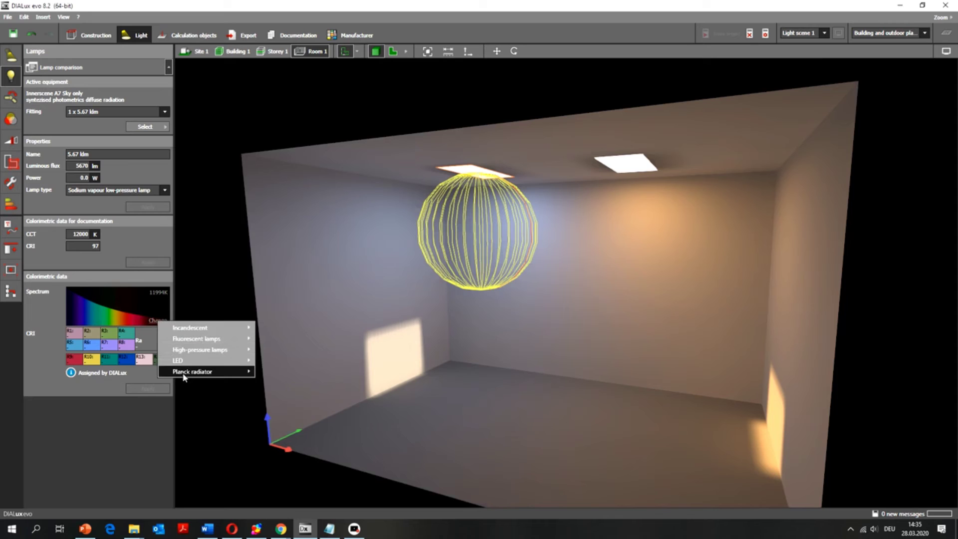
pyautogui.moveTo(194, 371)
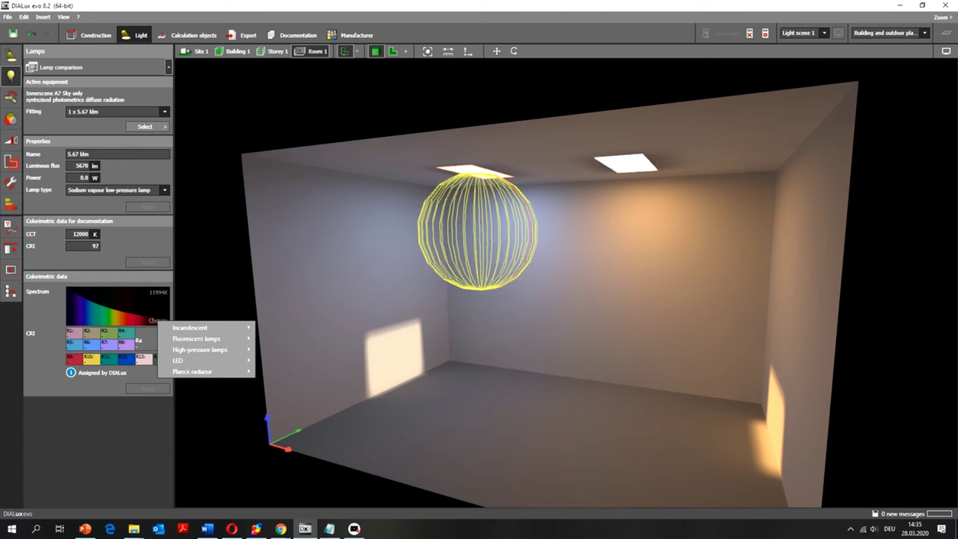
pyautogui.click(548, 17)
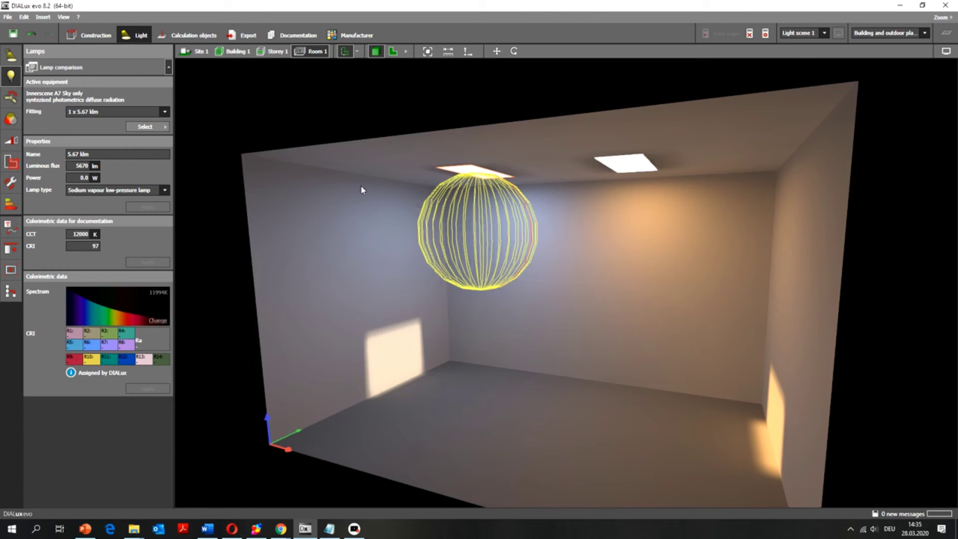
pyautogui.click(356, 232)
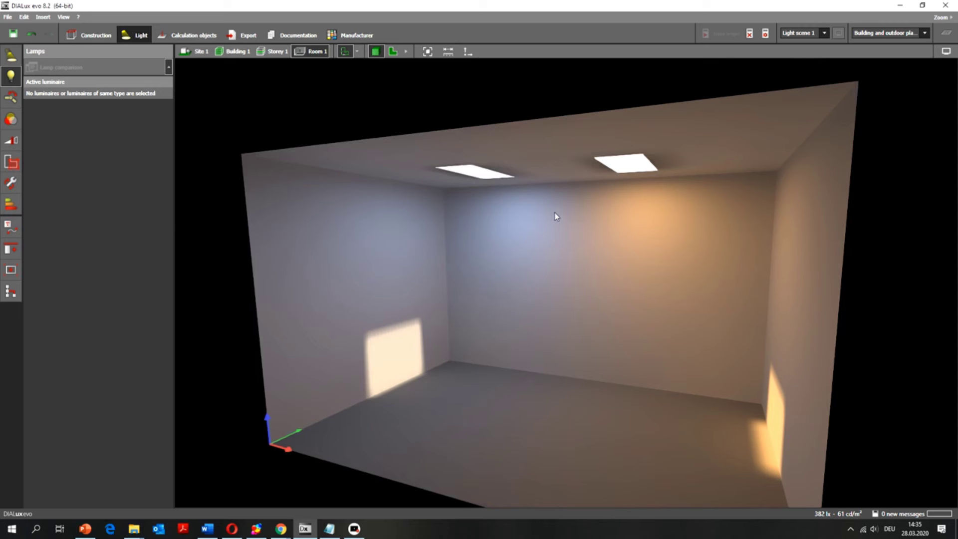
pyautogui.click(478, 173)
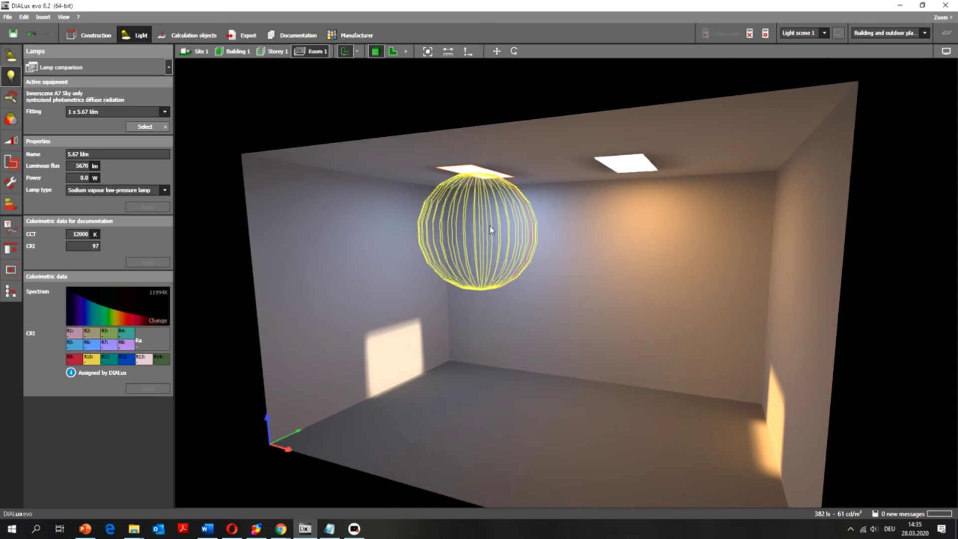
pyautogui.doubleClick(79, 167)
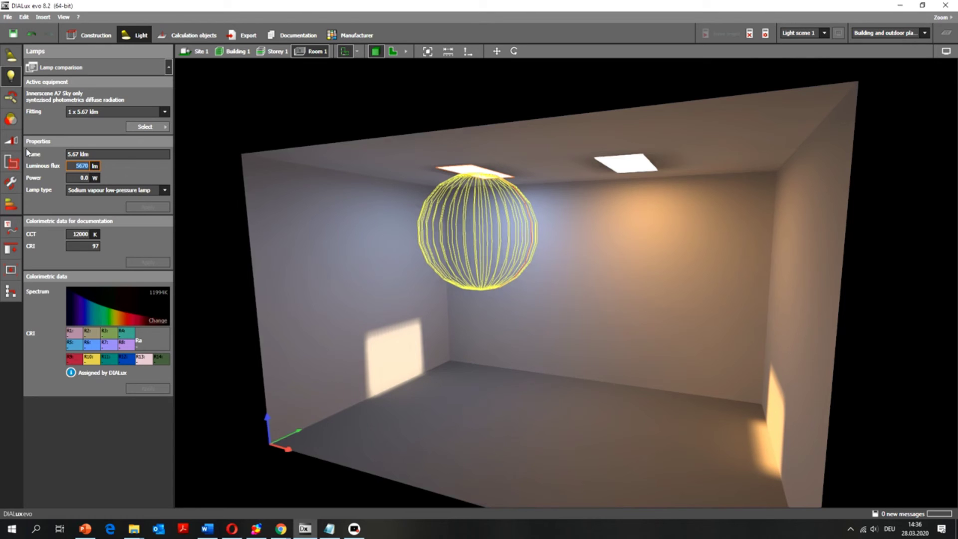
# Step: Examine the luminaire group of Light scene 1 by selecting the combined luminaire and the sky luminaire in the room
pyautogui.click(11, 142)
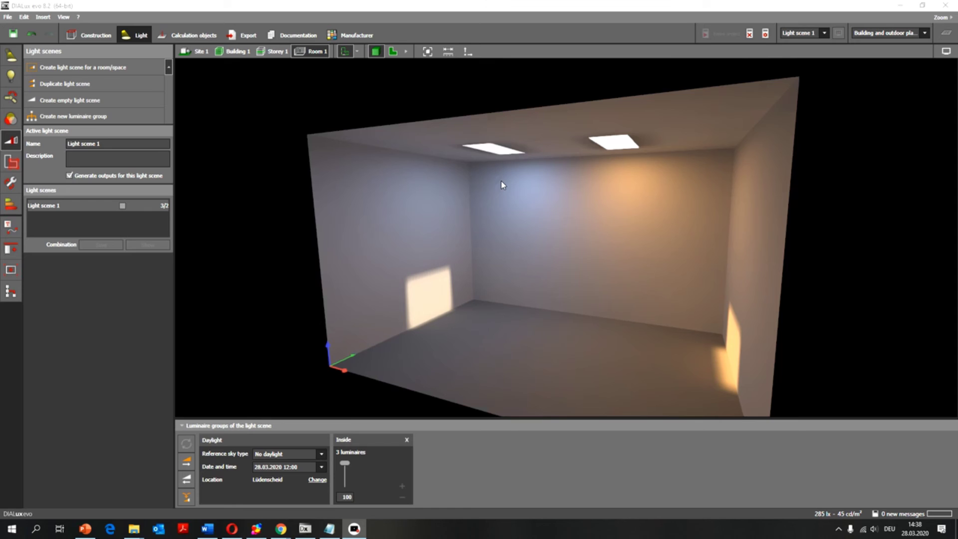
pyautogui.click(627, 143)
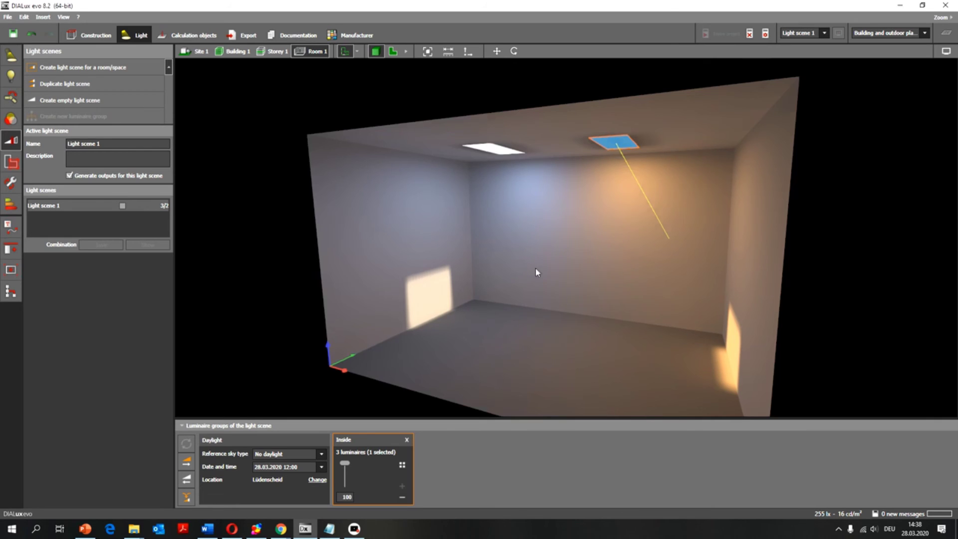
pyautogui.click(496, 148)
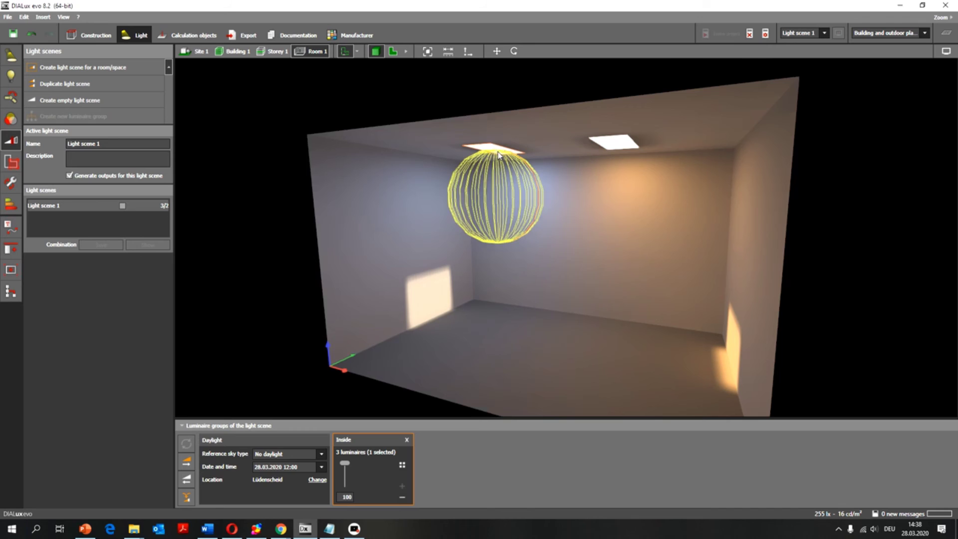
pyautogui.click(510, 302)
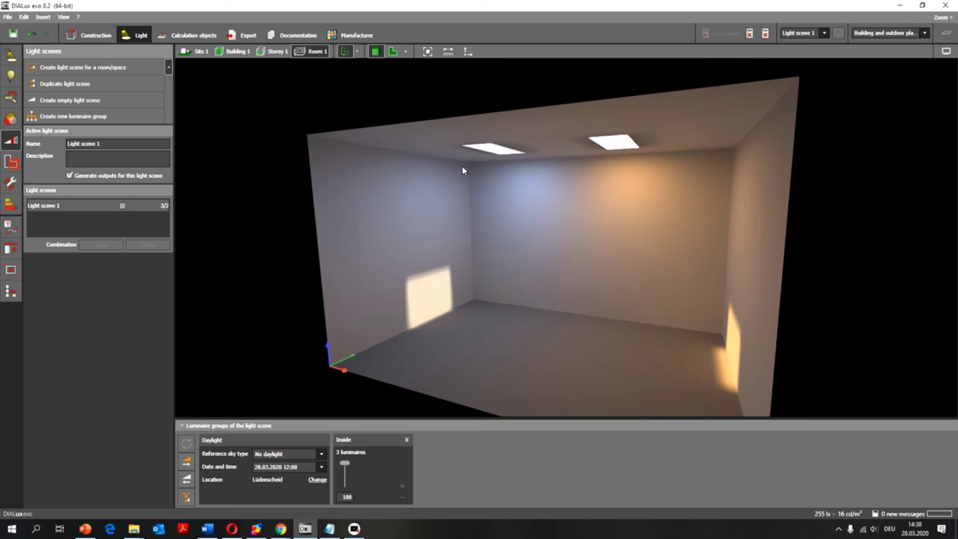
pyautogui.click(499, 152)
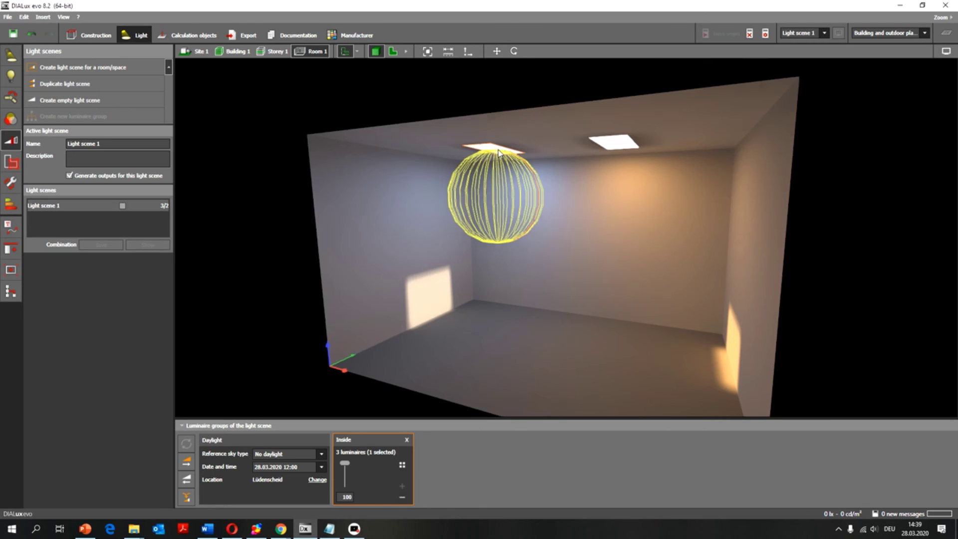
pyautogui.click(496, 159)
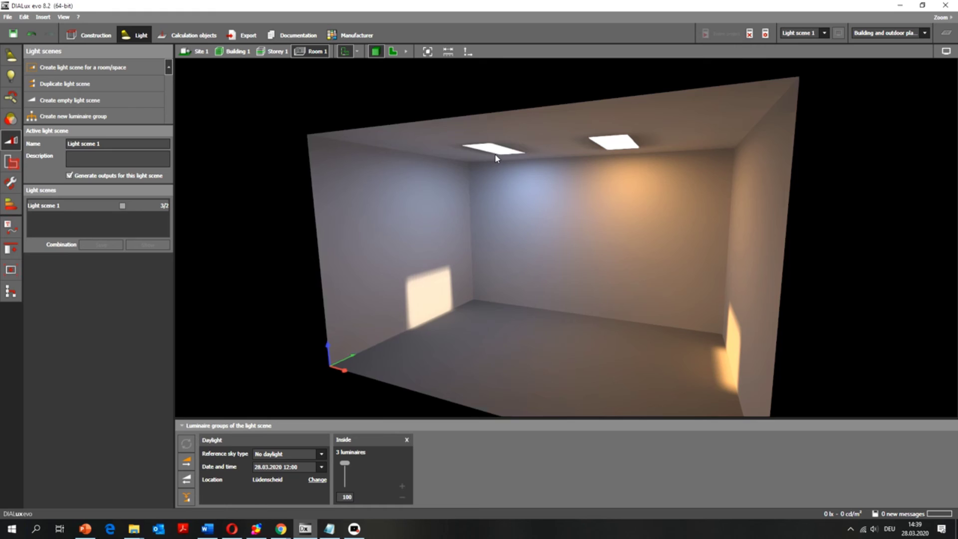